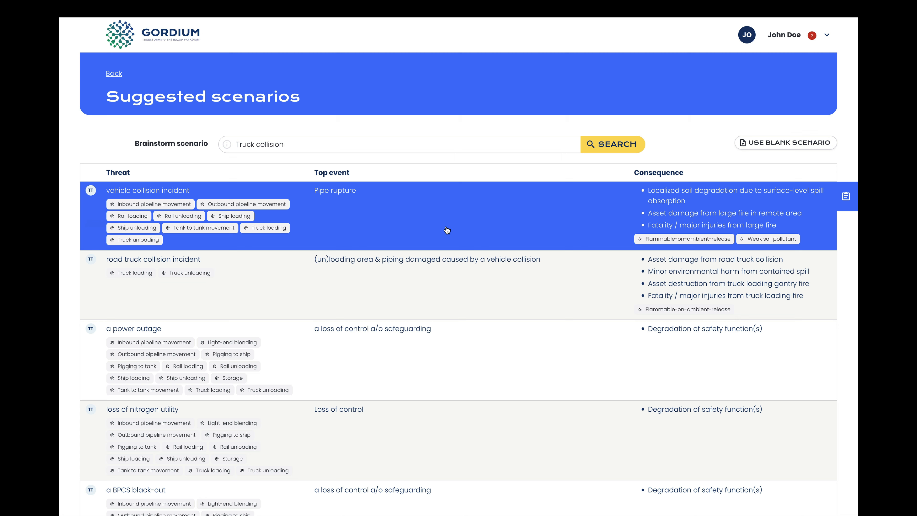
- Open the suggested 'vehicle collision incident' scenario with the Pipe rupture top event
left_click(447, 231)
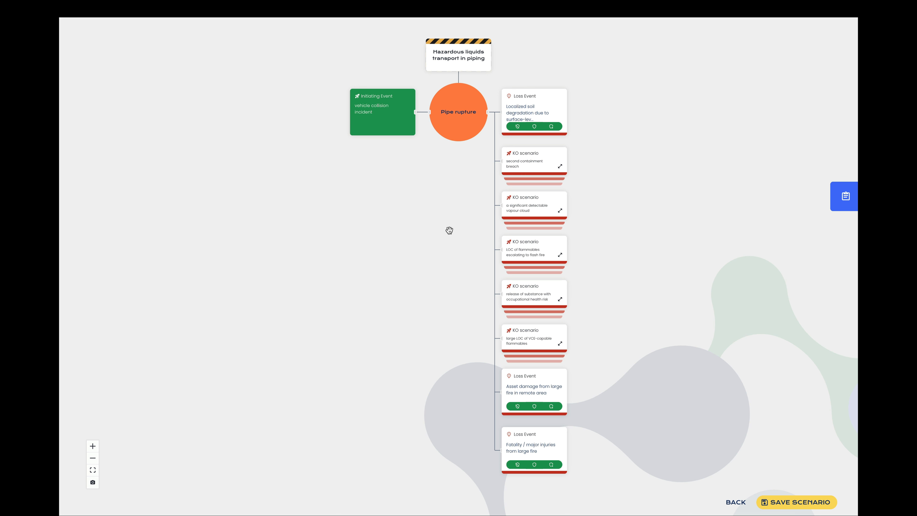
left_click(391, 124)
left_click(391, 124)
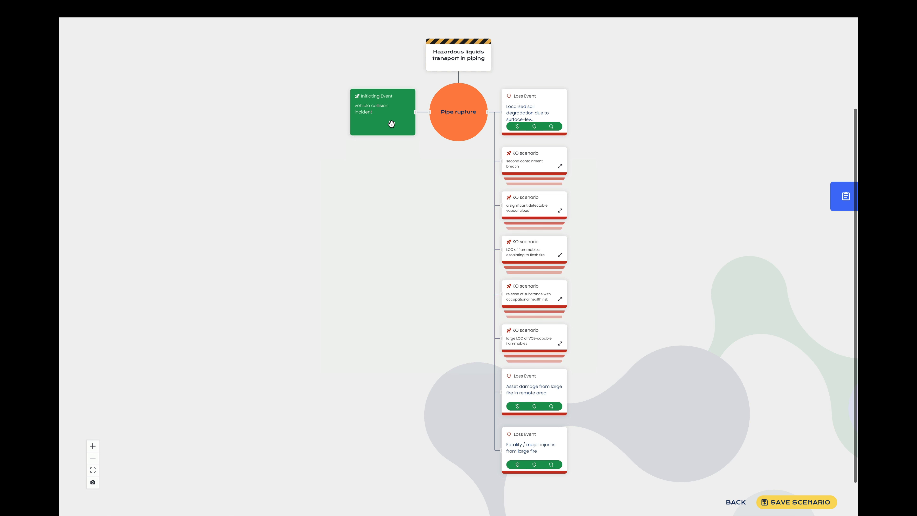
- Review the Pipe rupture top event details without changes and save the scenario
left_click(459, 122)
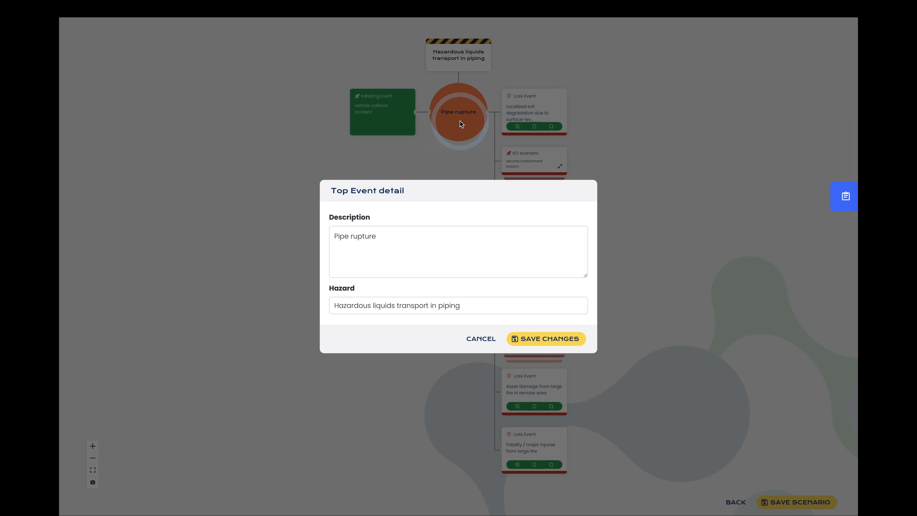
left_click(460, 121)
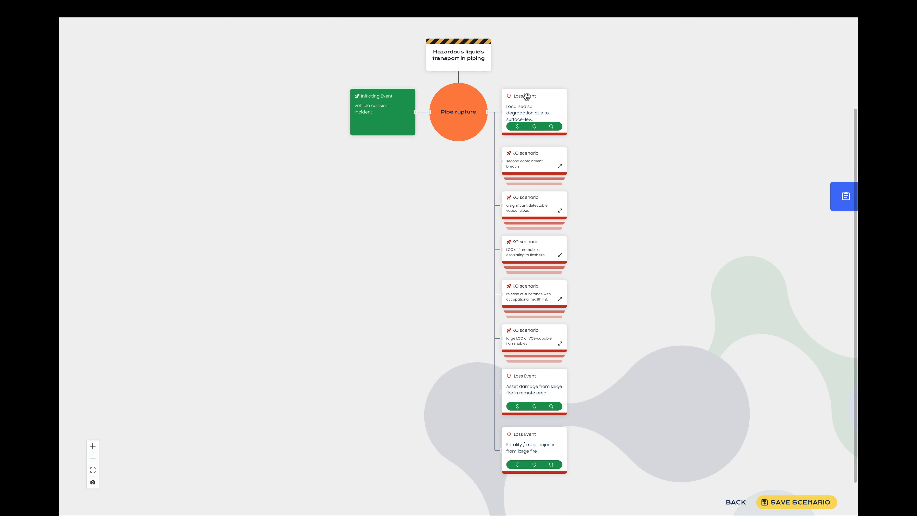
mouse_move(541, 110)
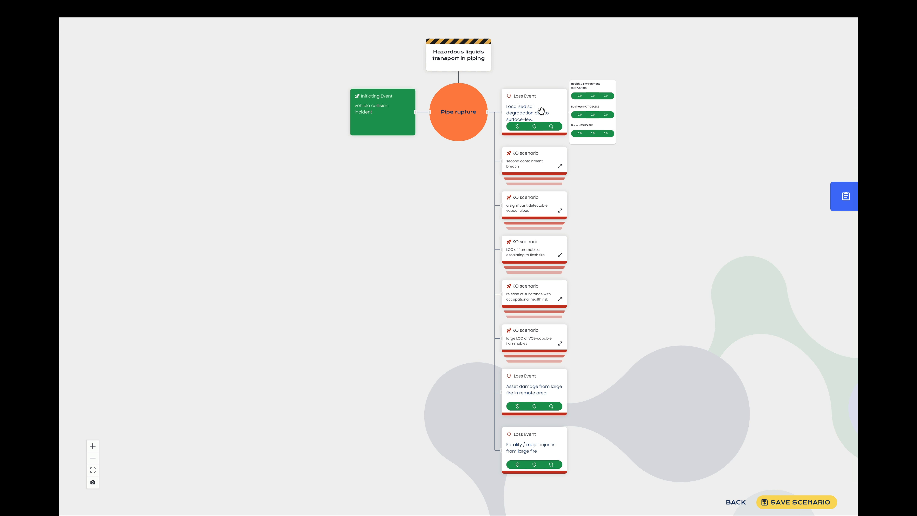
left_click(802, 503)
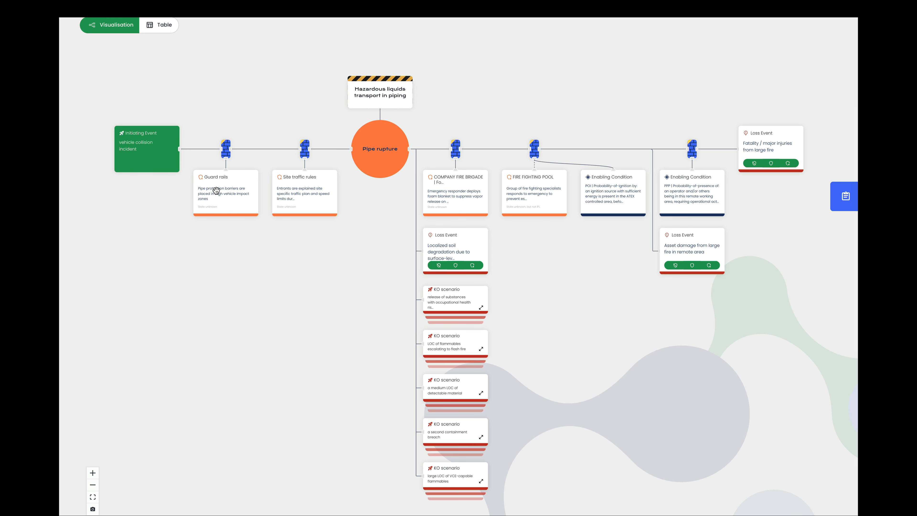
- Set the Guard rails safeguard's state to Confirmed and save the safeguard
mouse_move(216, 190)
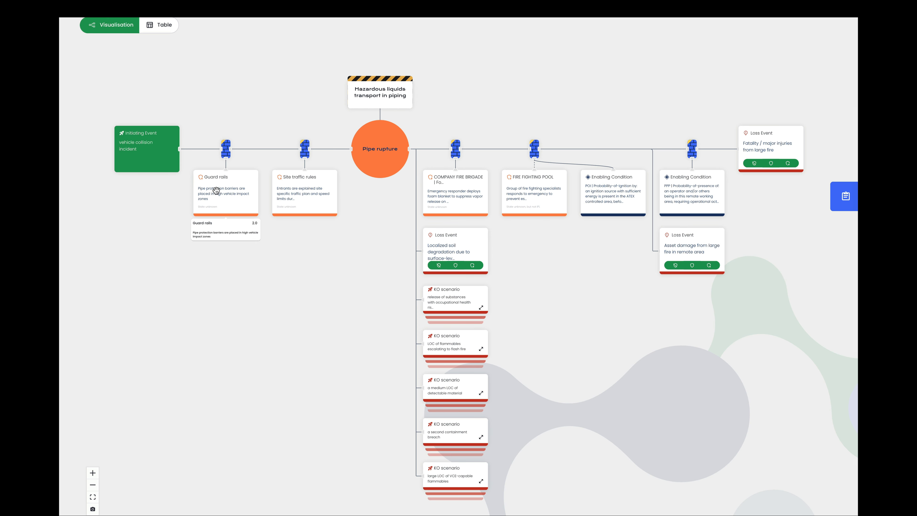
left_click(216, 190)
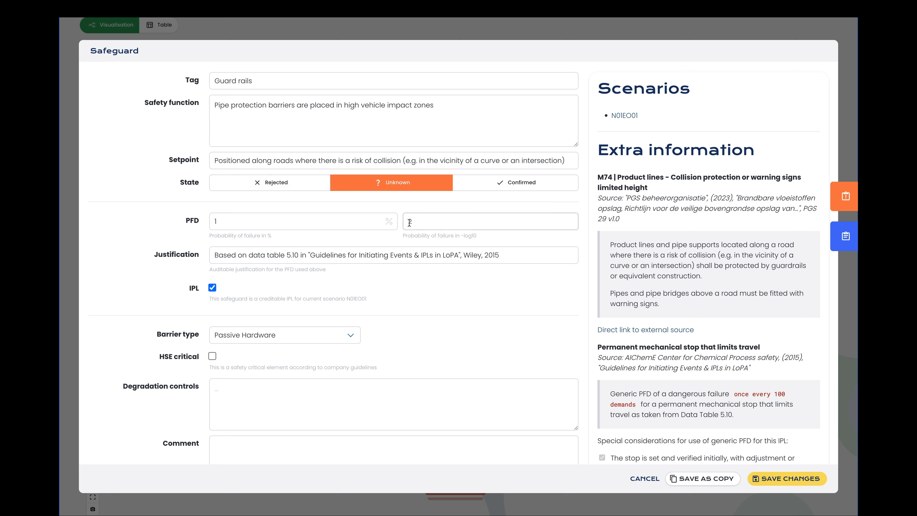
left_click(484, 191)
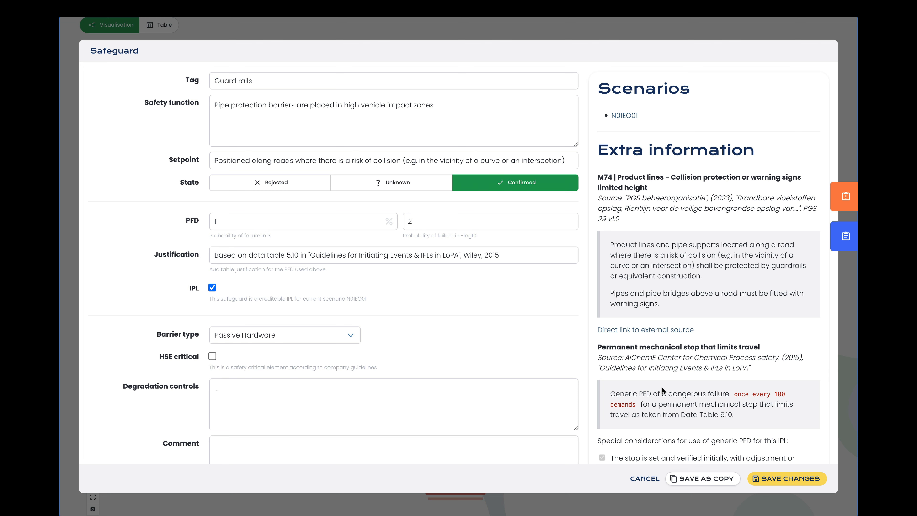
left_click(766, 478)
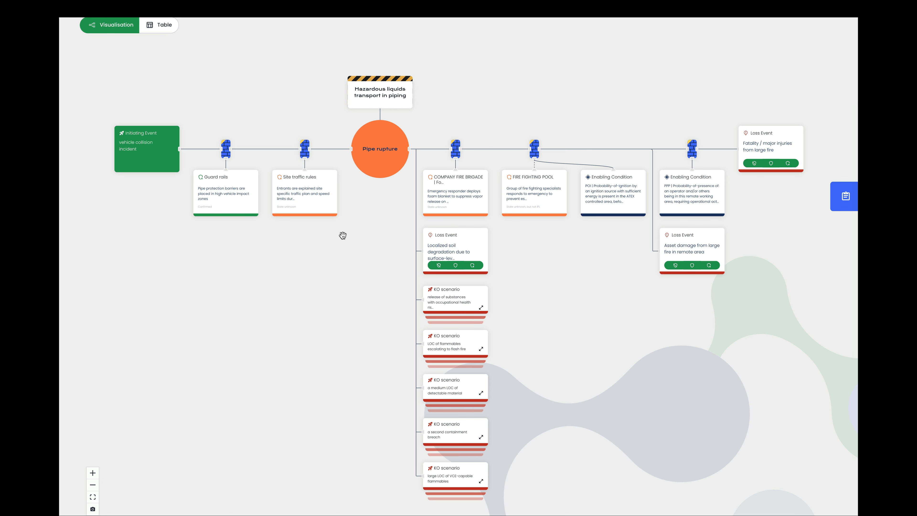
- Set the Site traffic rules safeguard's state to Rejected and save the safeguard
left_click(297, 198)
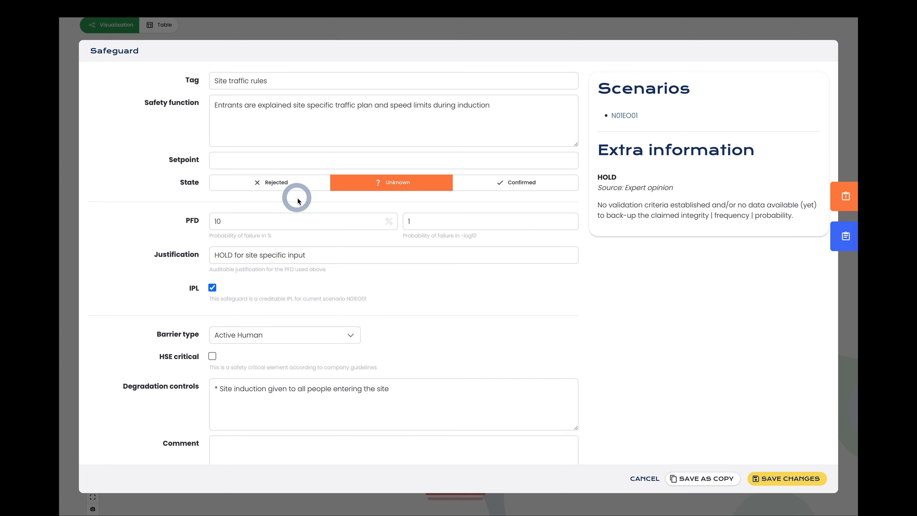
left_click(285, 182)
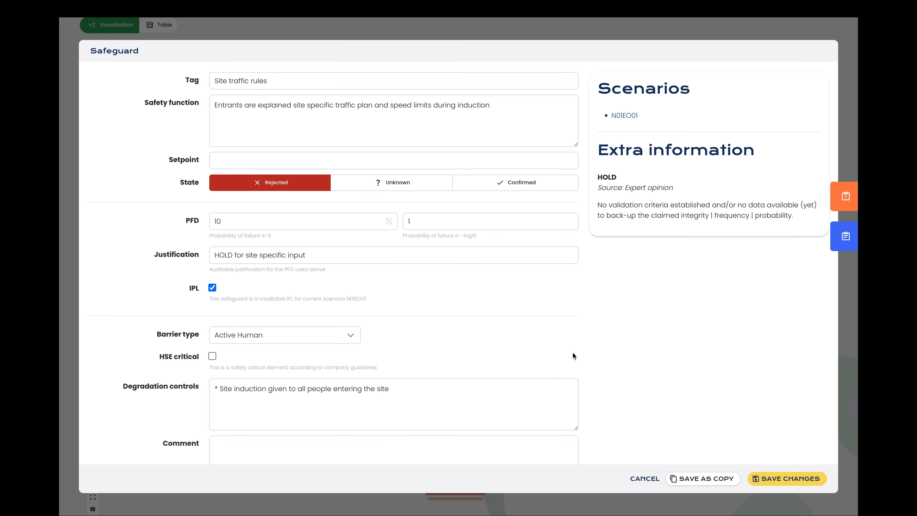
left_click(769, 479)
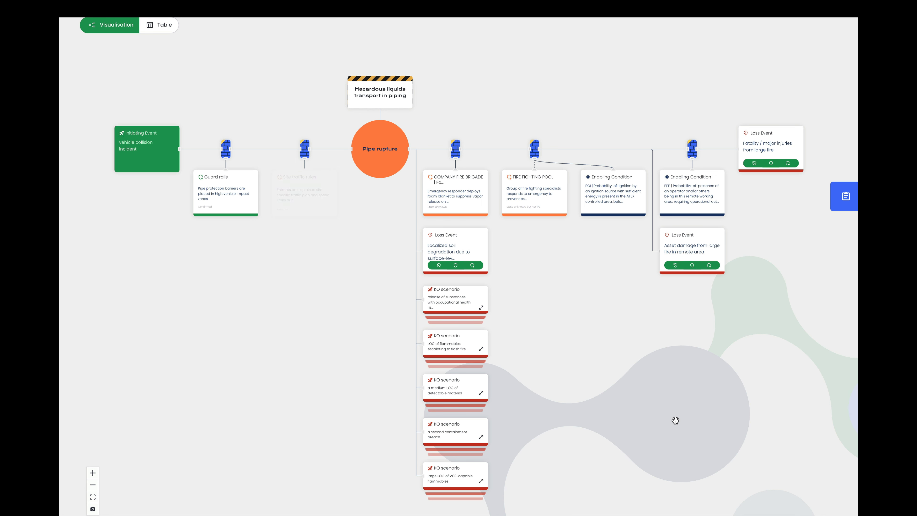
- Enter edit mode and add a new safeguard between Site traffic rules and the Pipe rupture top event
scroll(675, 420, "down", 1)
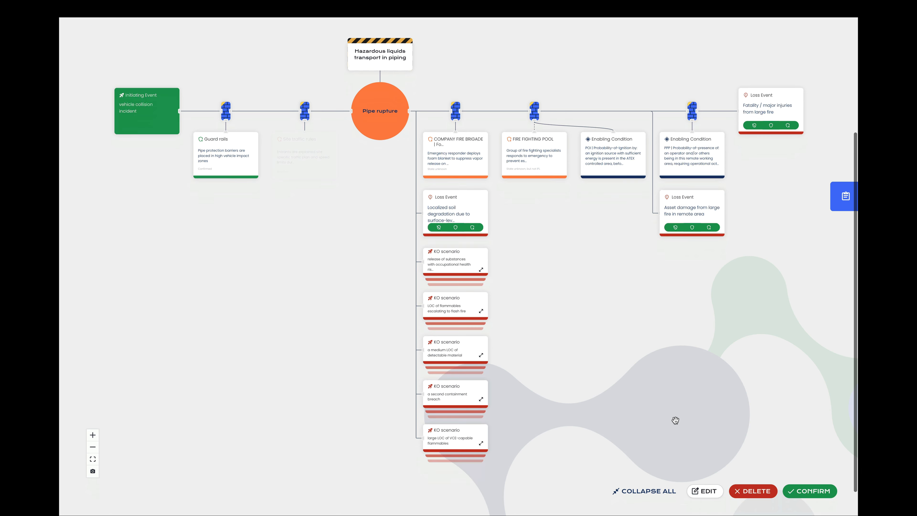
left_click(707, 492)
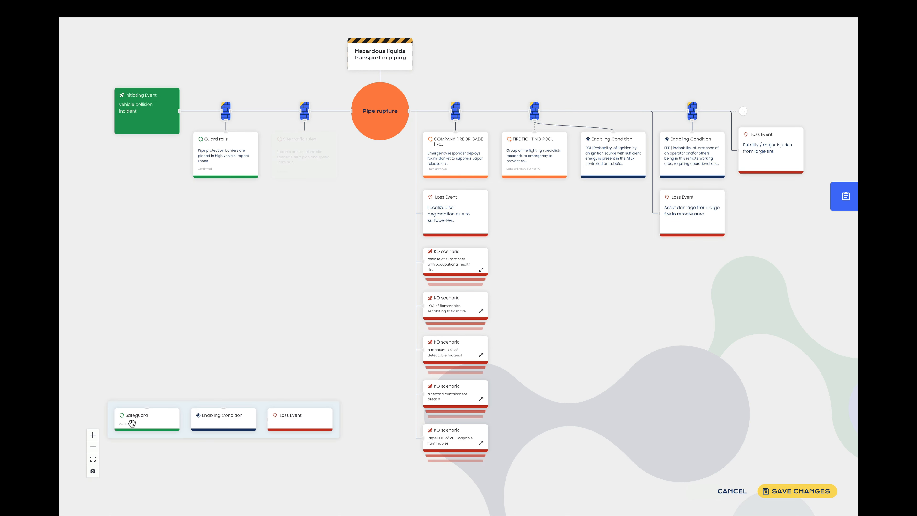
left_click_drag(132, 423, 317, 160)
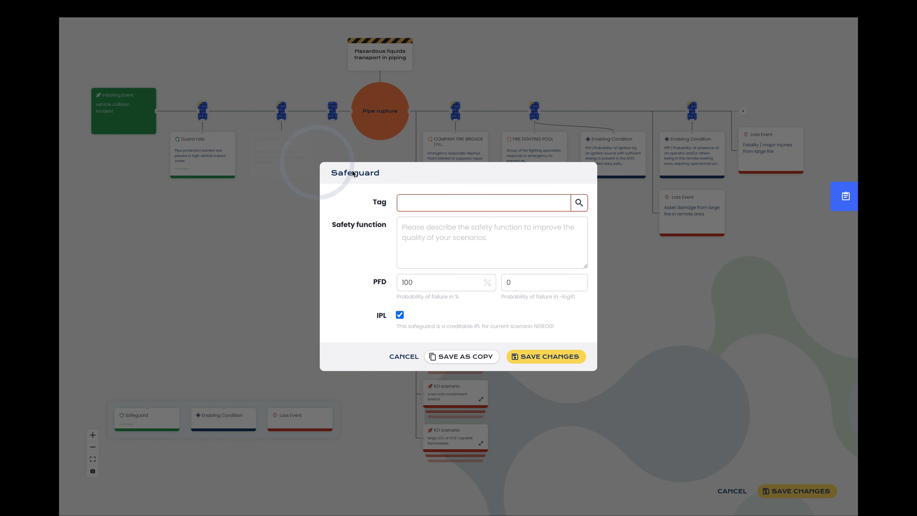
- Tag the new safeguard 'Restriced access' with safety function 'There are no trucks allowed in the area'
left_click(437, 207)
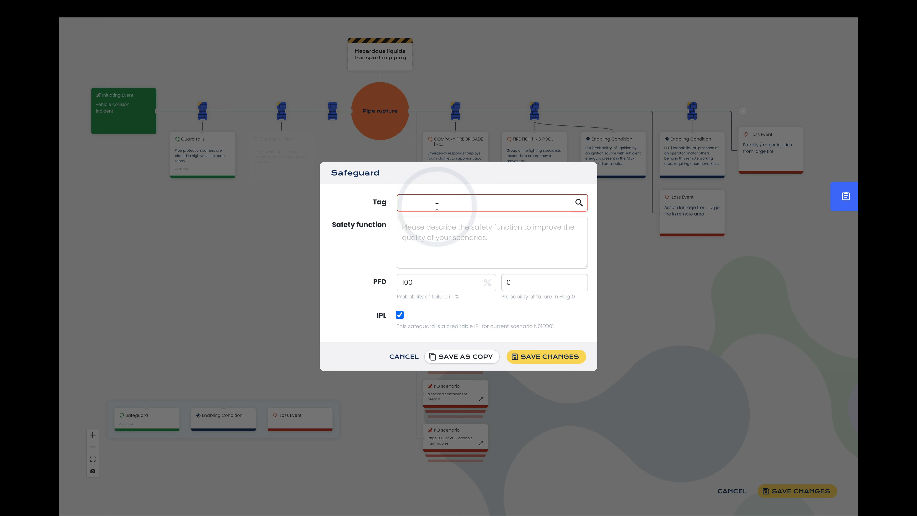
type("Rest")
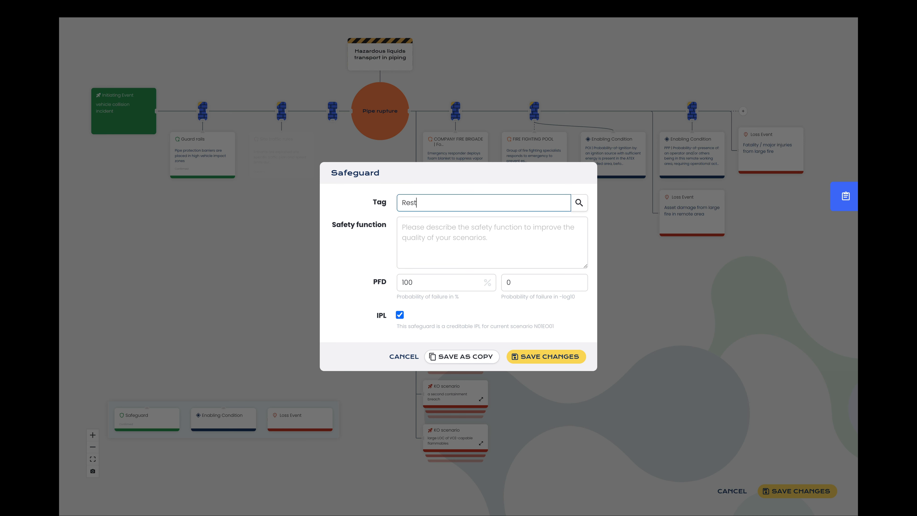
type("riced access")
left_click(437, 237)
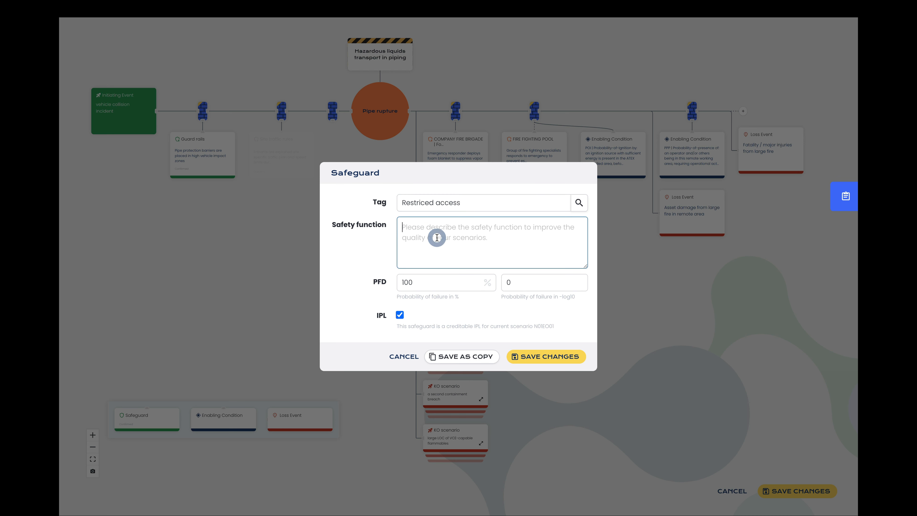
type("There ")
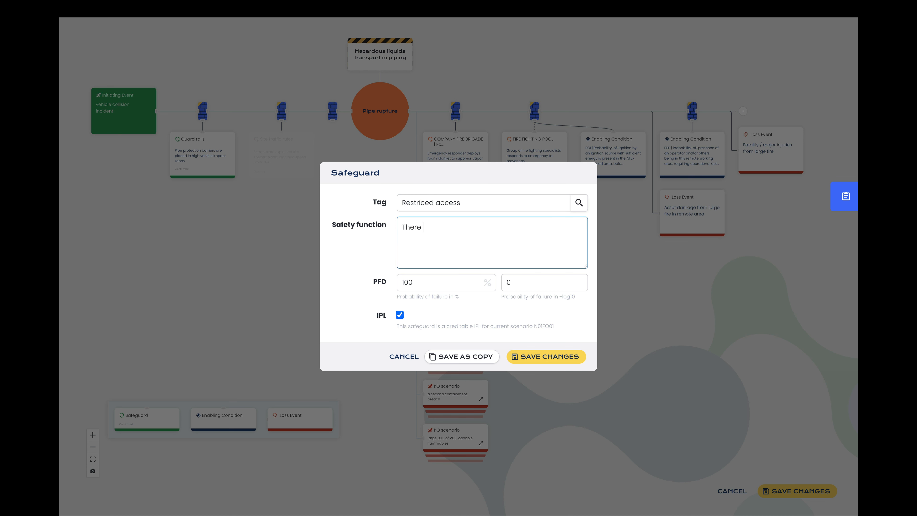
type("are no trucks allowed in the area")
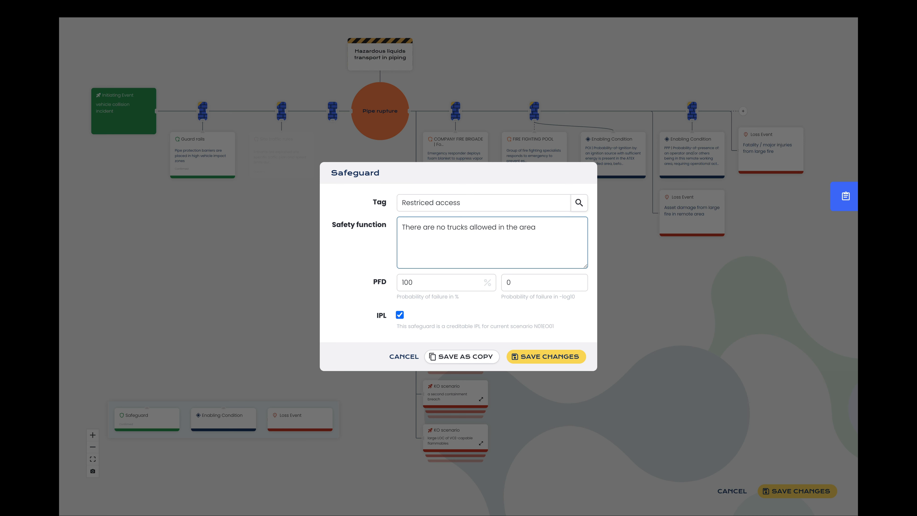
- Set the new safeguard's -log10 PFD to 1, then save the safeguard and the diagram changes
left_click(525, 285)
key("BackSpace")
type("1")
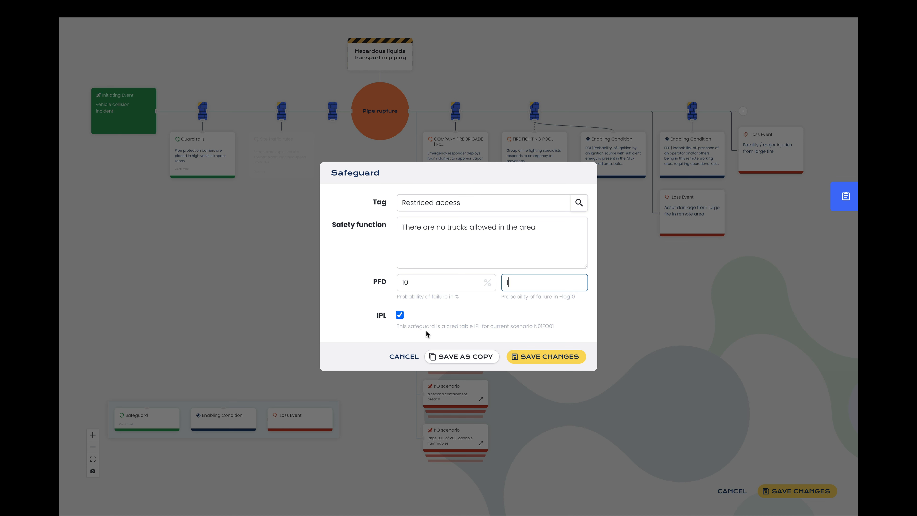
left_click(553, 358)
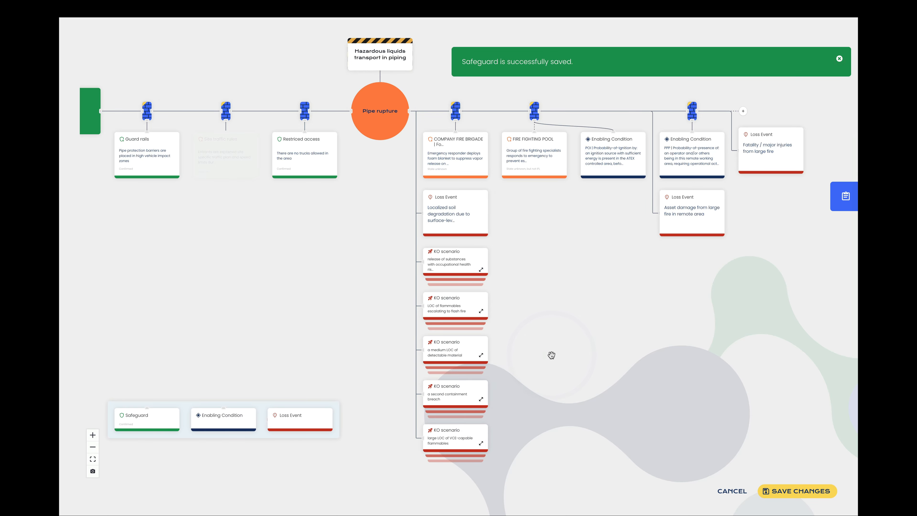
left_click(807, 495)
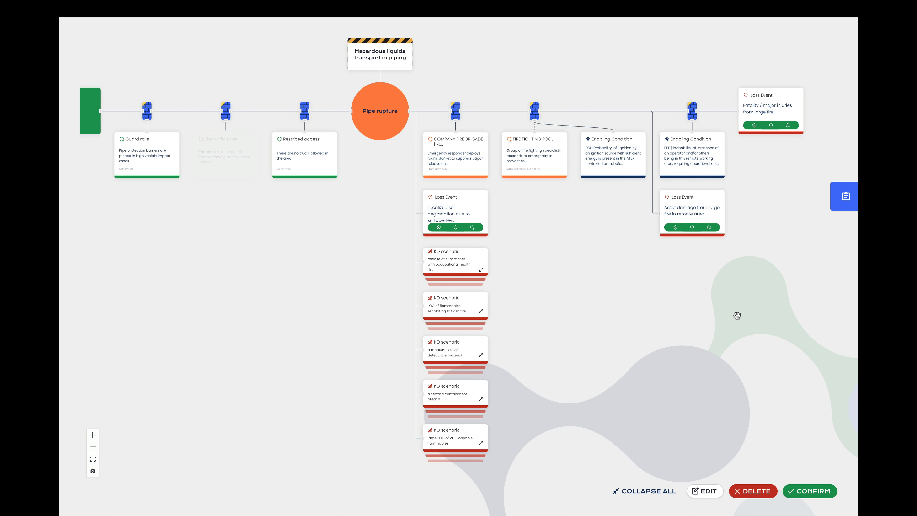
- Open the POI probability-of-ignition enabling condition to review its details, then cancel
scroll(649, 127, "up", 5)
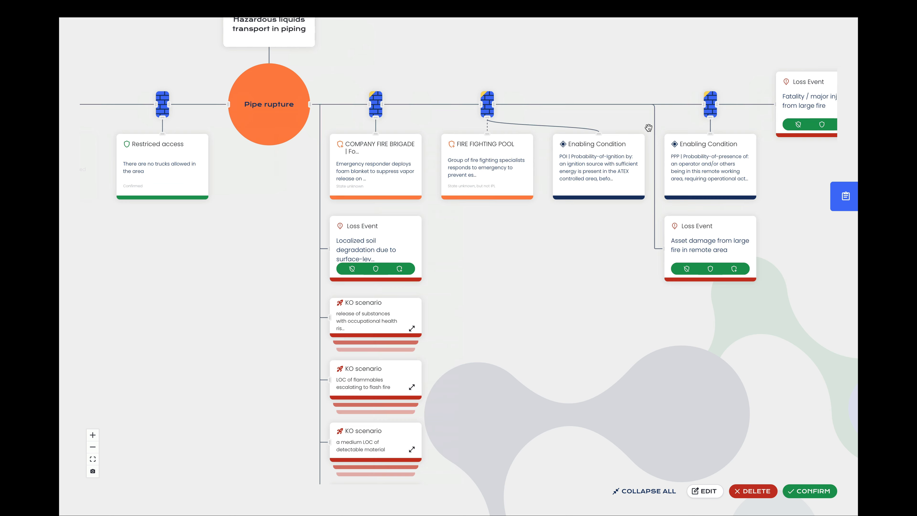
left_click_drag(648, 128, 521, 173)
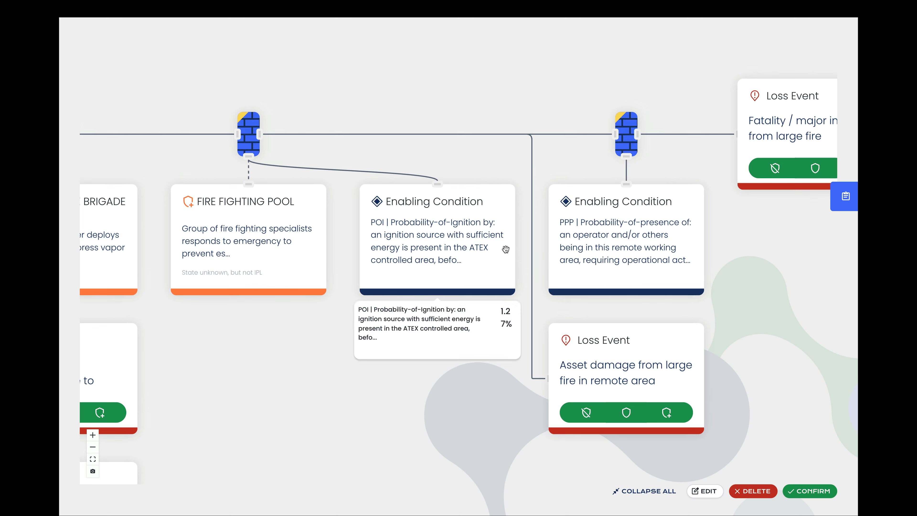
left_click(455, 245)
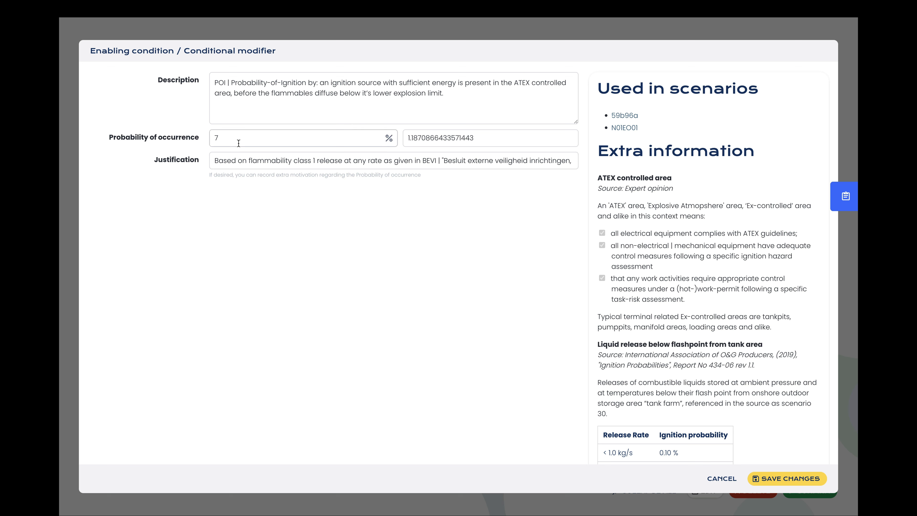
left_click(723, 479)
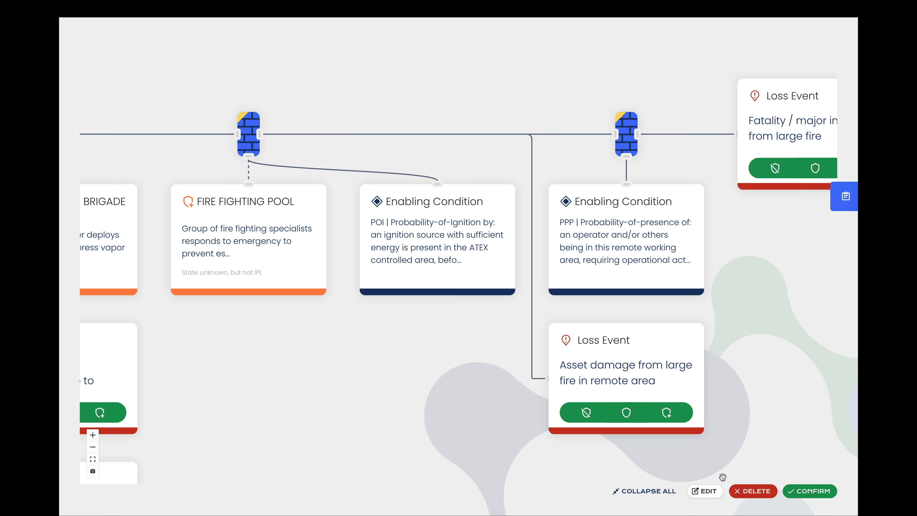
- Enter edit mode, delete the PPP probability-of-presence enabling condition, and save the changes
mouse_move(630, 252)
left_click(704, 491)
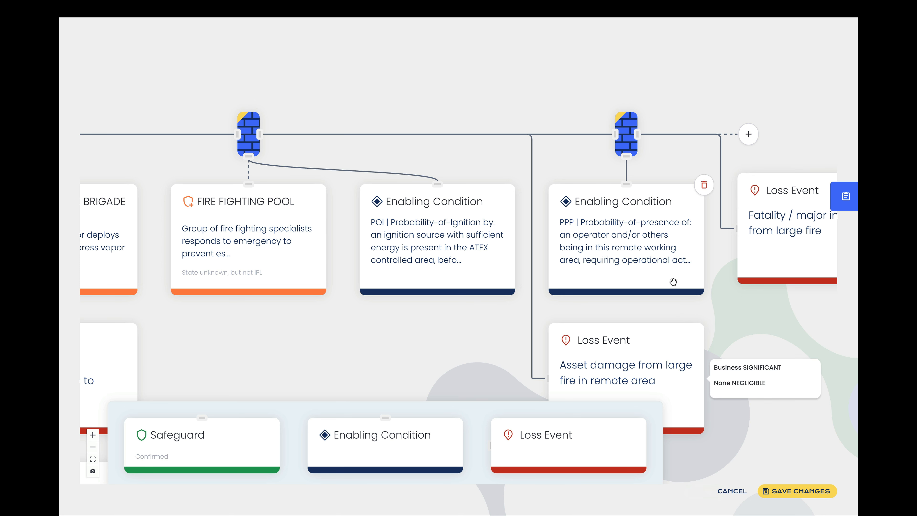
mouse_move(688, 196)
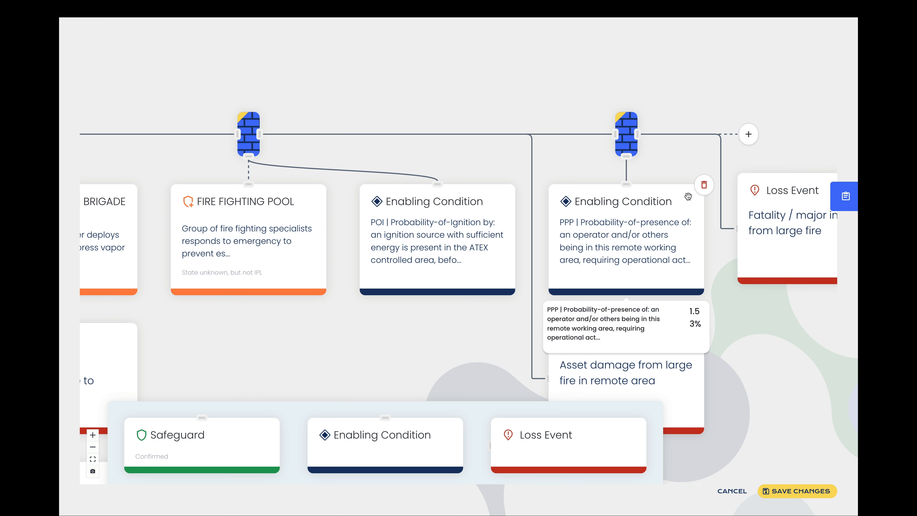
left_click(704, 186)
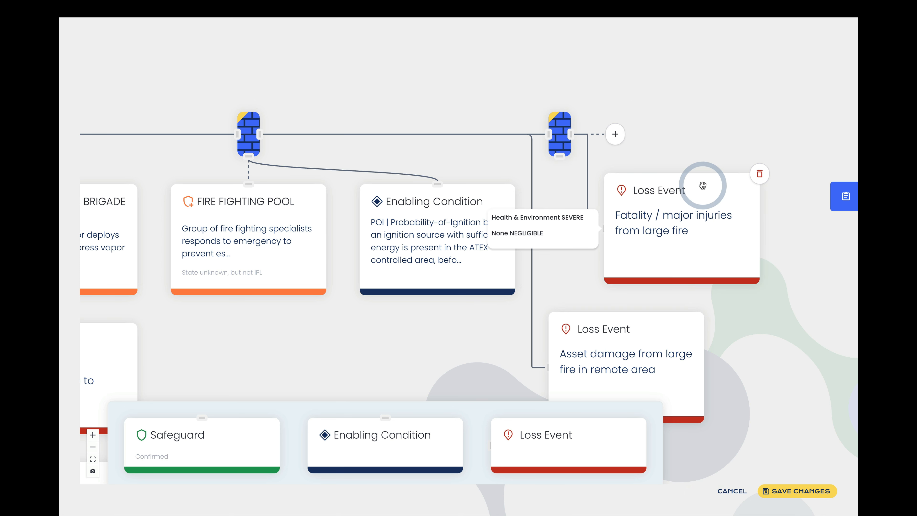
left_click(778, 493)
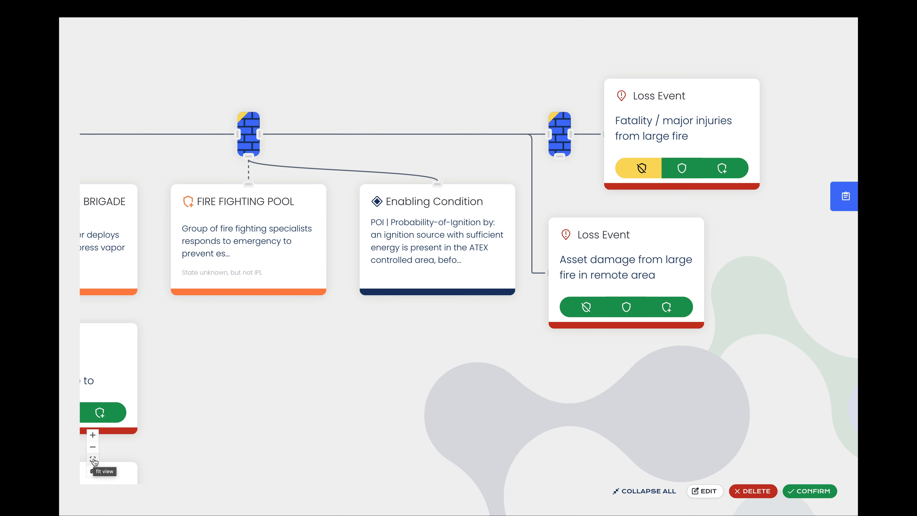
- Open the Fatality / major injuries loss event and remove its not-classified None consequence entry
left_click(93, 459)
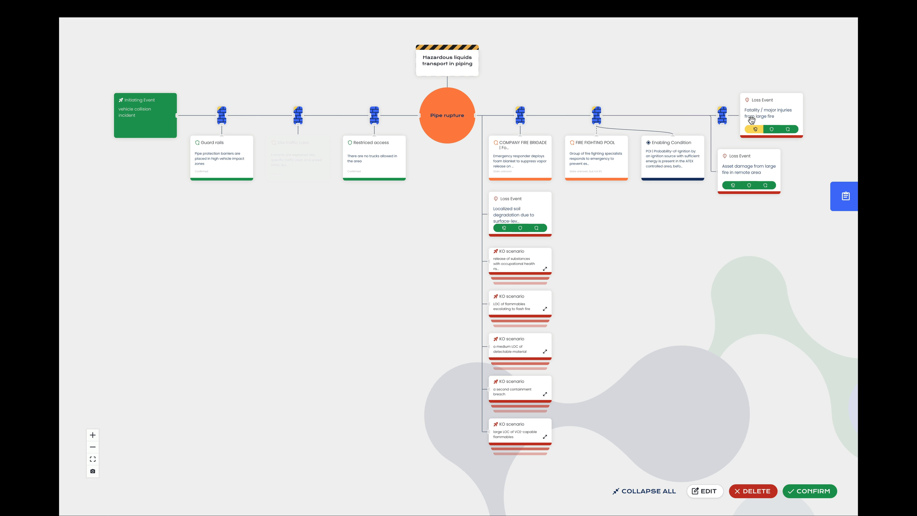
left_click(768, 110)
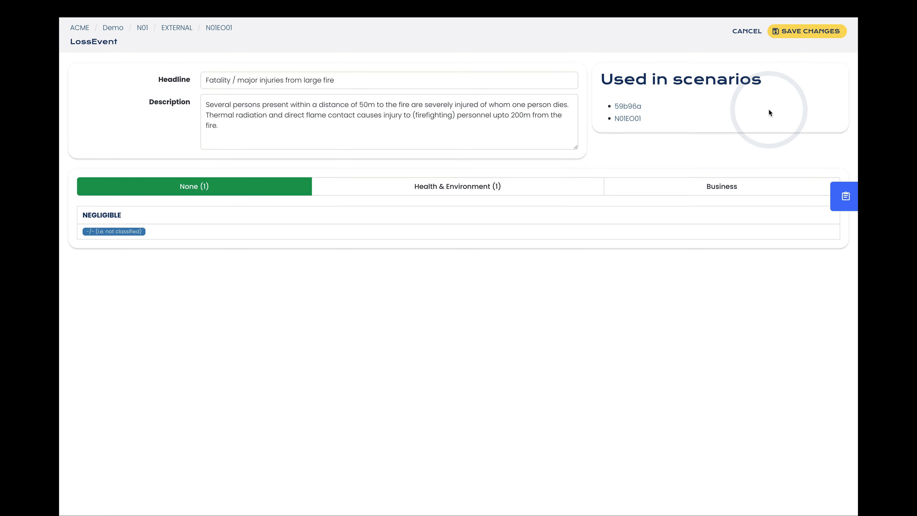
left_click(102, 232)
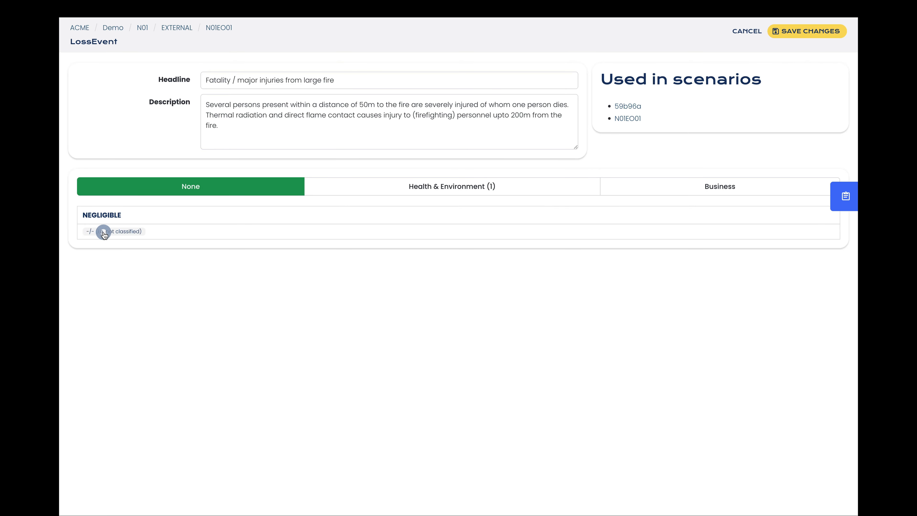
- Change the loss event's Health & Environment consequence from Single fatality / Permanent disability to Multiple fatalities, and save the loss event
left_click(561, 189)
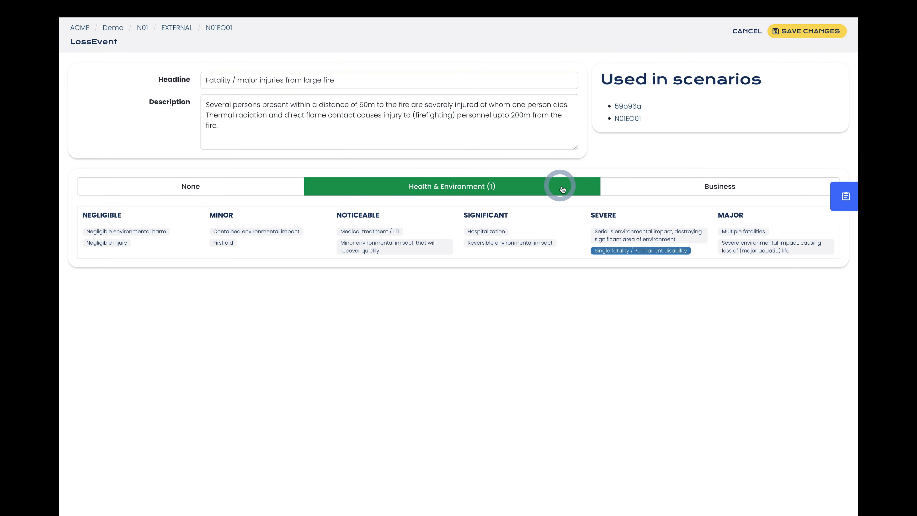
left_click(610, 250)
left_click(740, 231)
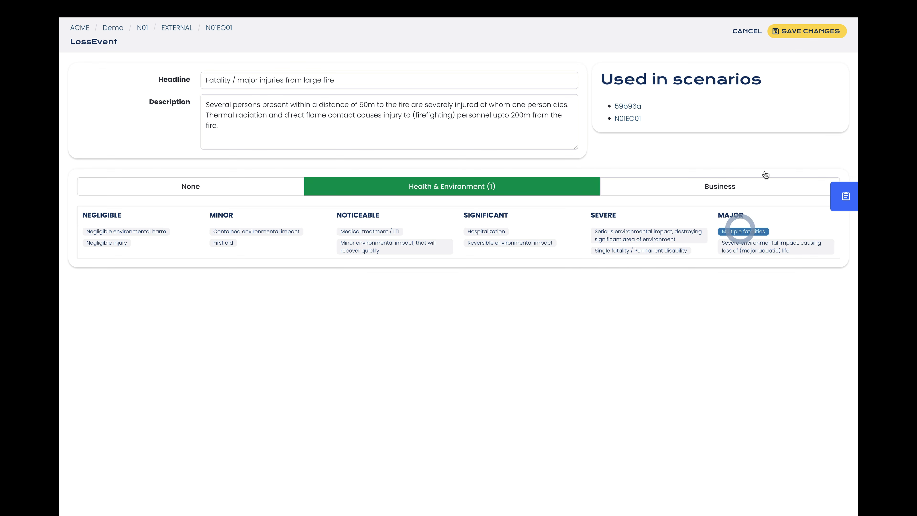
left_click(813, 34)
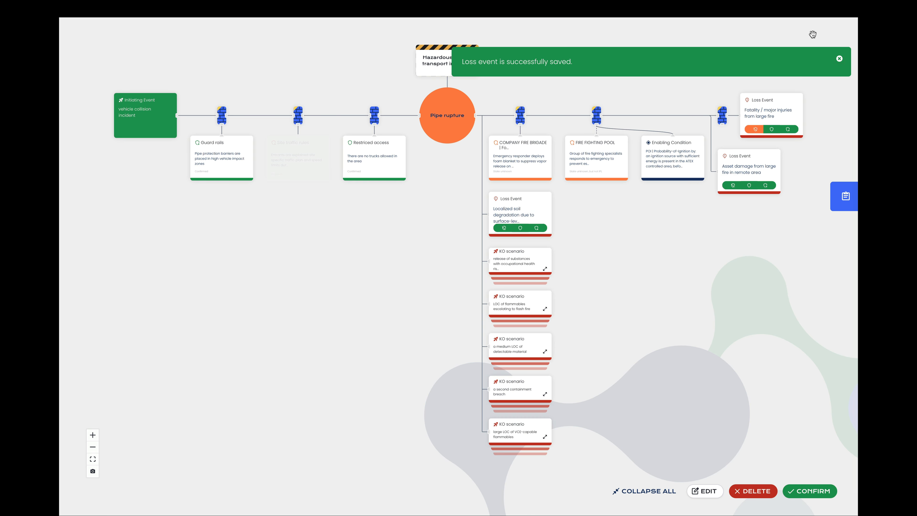
- Disconnect the occupational health risk, medium LOC of detectable material and large VCE-capable flammables scenarios from the Pipe rupture top event, and save
left_click(713, 404)
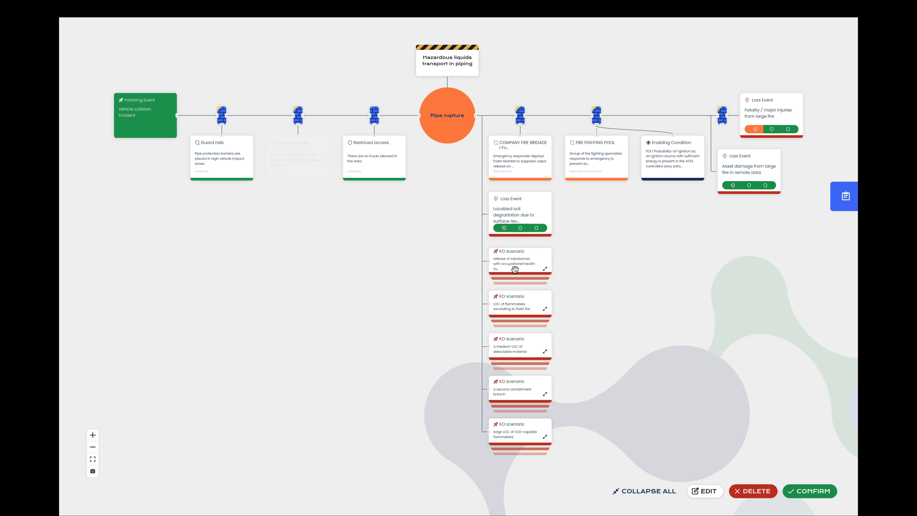
left_click(437, 131)
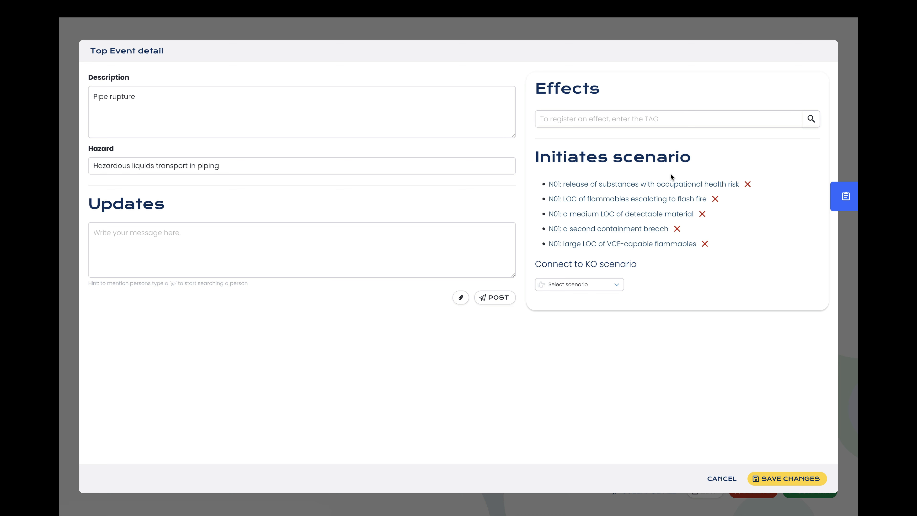
left_click(747, 184)
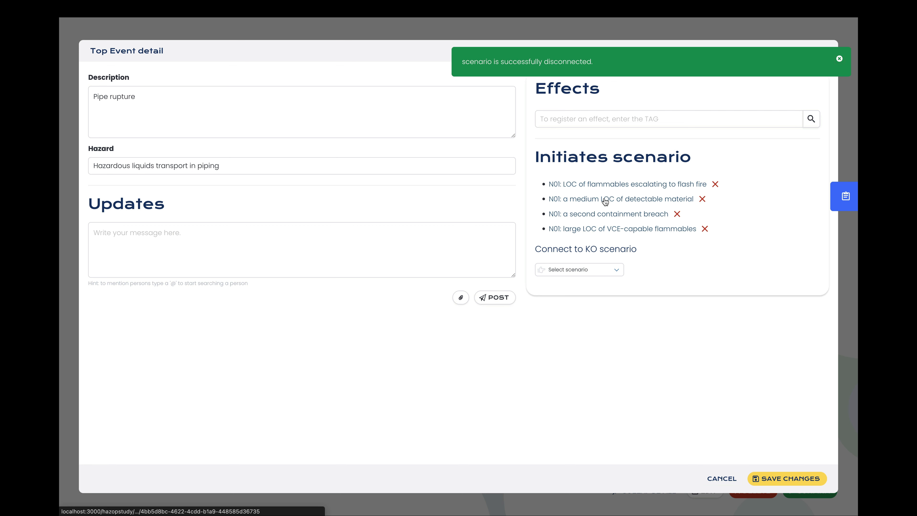
left_click(703, 201)
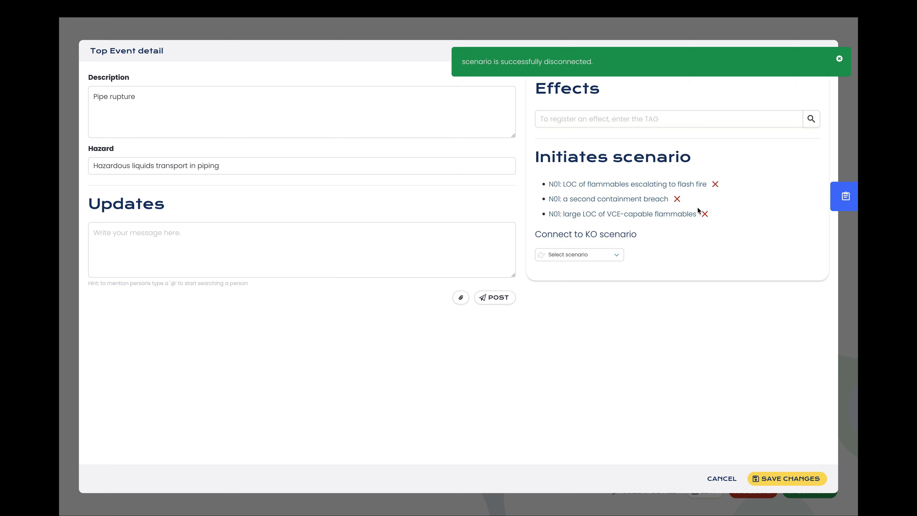
left_click(704, 215)
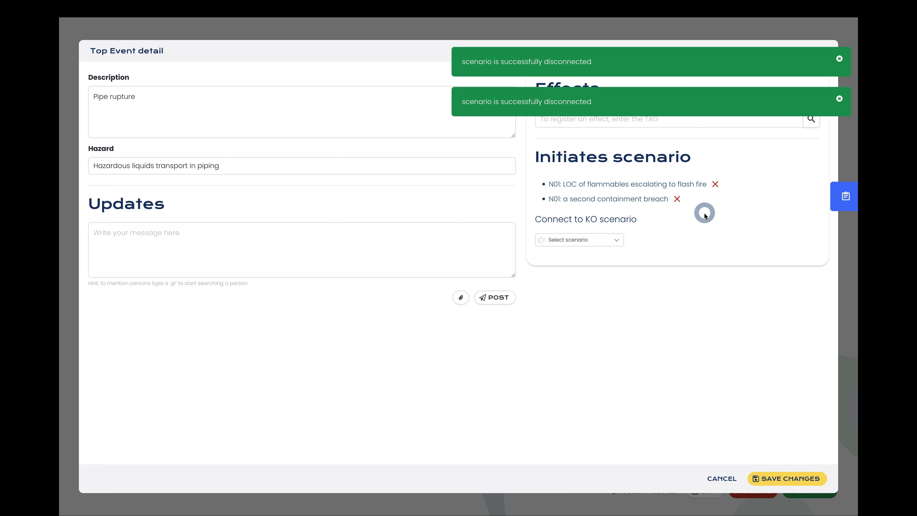
left_click(785, 480)
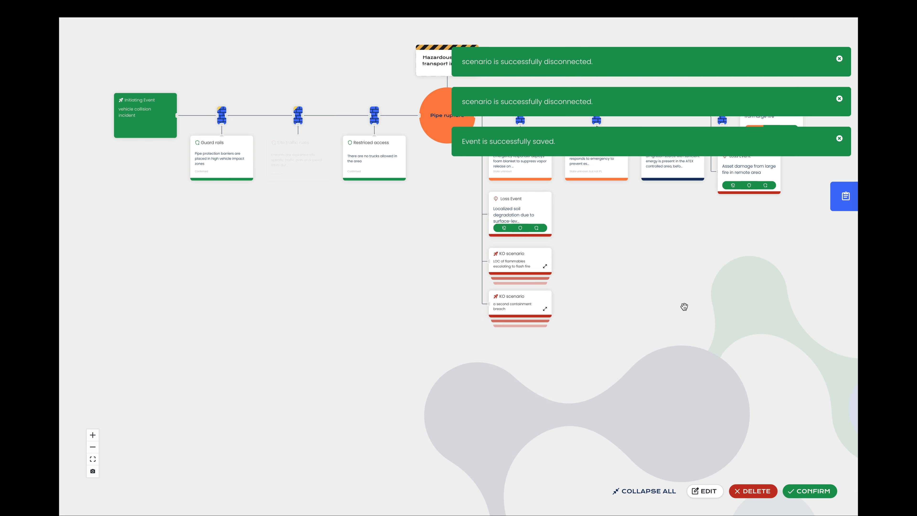
left_click(92, 459)
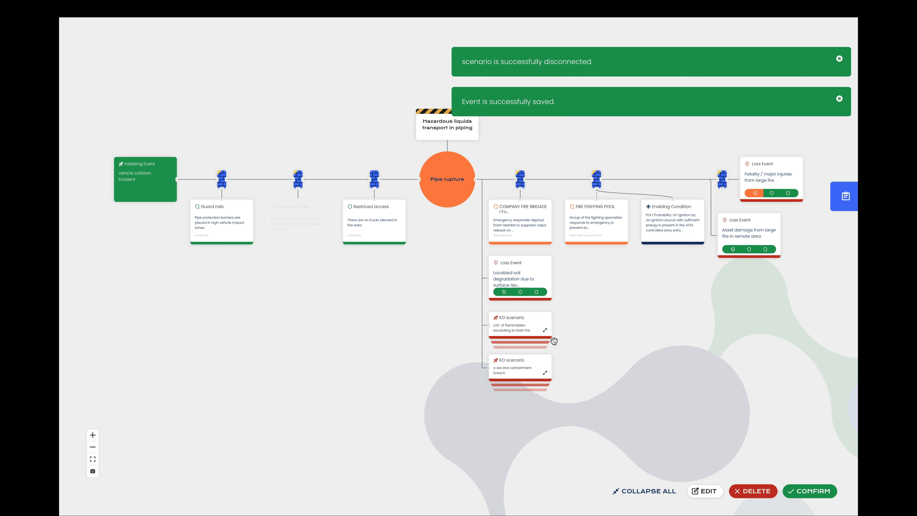